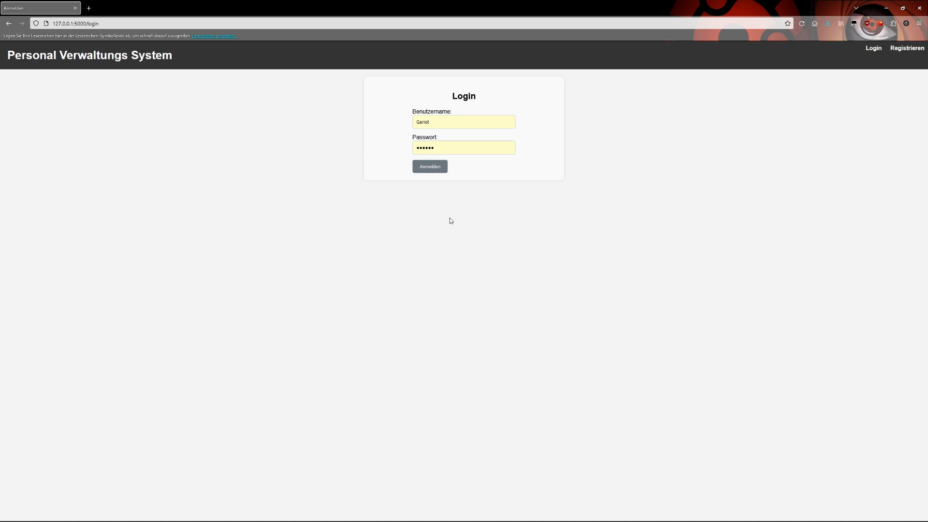
# Step: Complete the administrator's username and submit the login to reach the department overview
pyautogui.click(454, 124)
pyautogui.write('G')
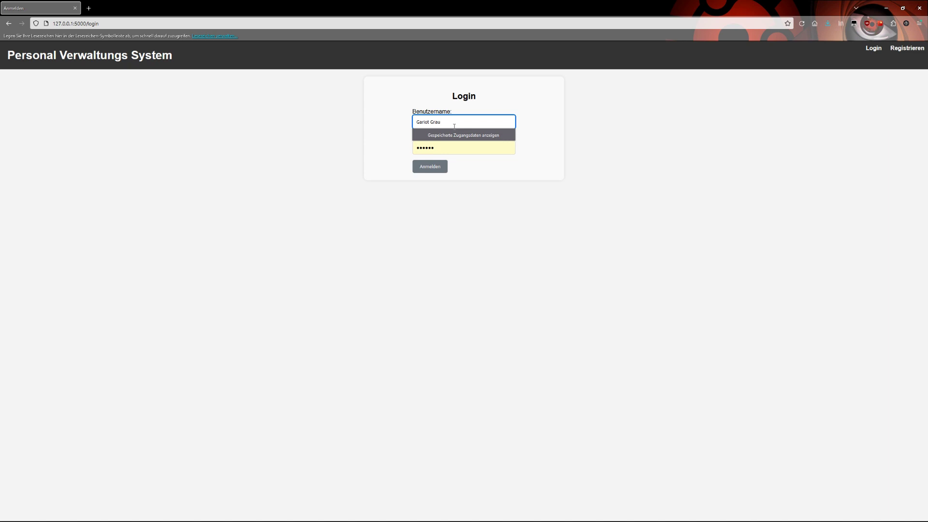
pyautogui.write('rau')
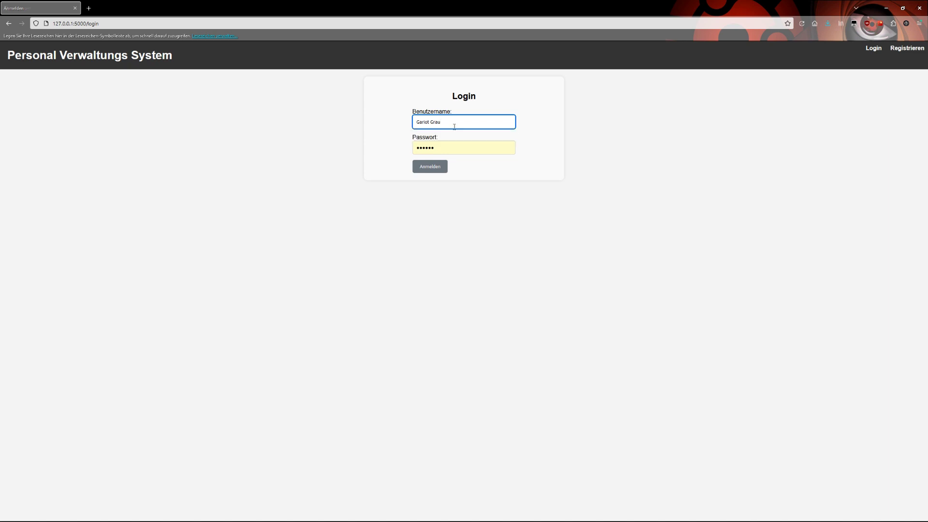
pyautogui.press('Return')
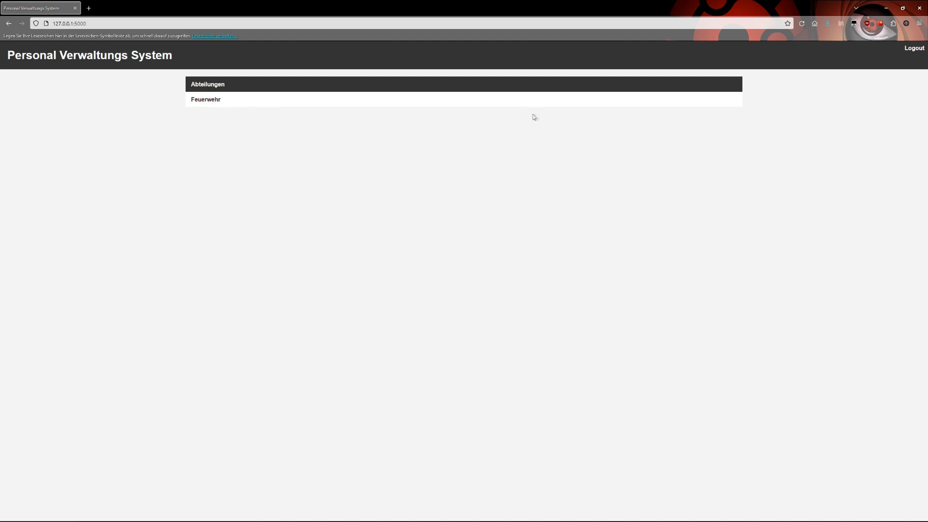
# Step: Log out and register a new account with the user's full name and a confirmed password
pyautogui.click(911, 49)
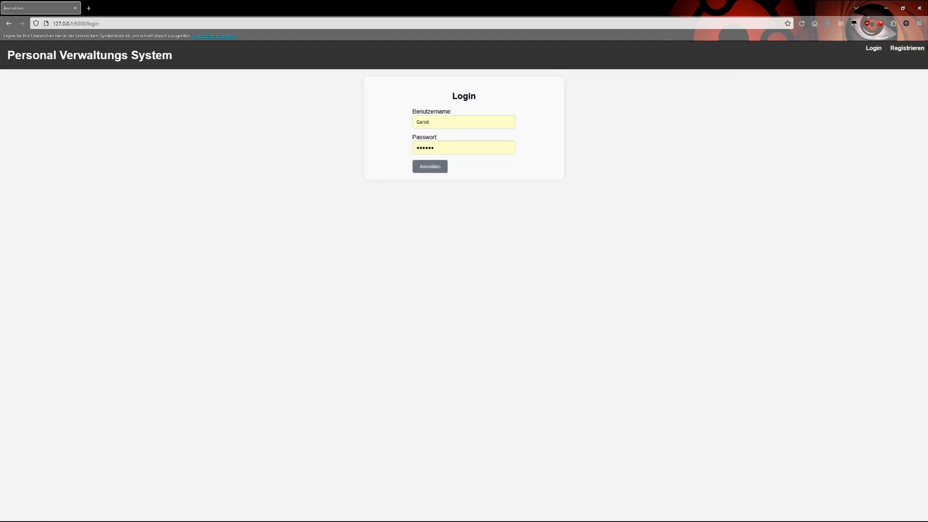
pyautogui.click(903, 49)
pyautogui.moveTo(463, 125); pyautogui.dragTo(378, 101)
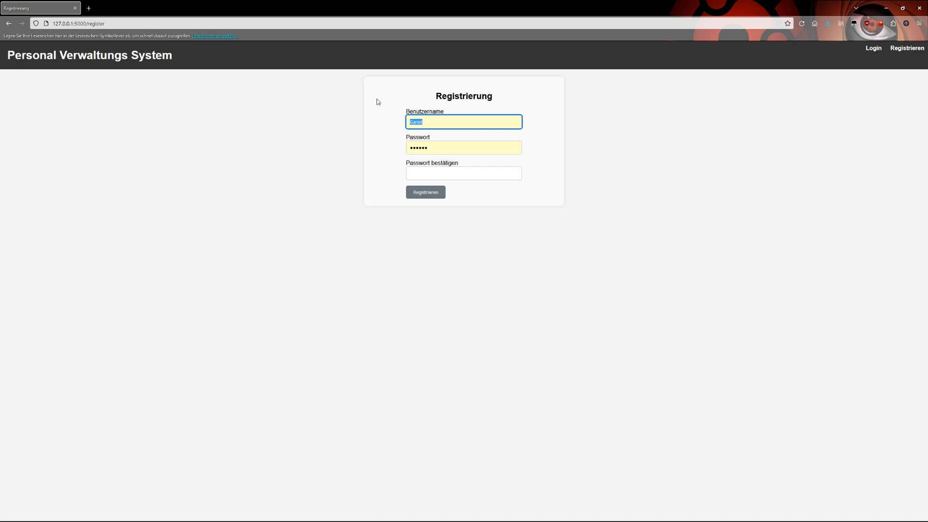
pyautogui.write('Jens Weissflog')
pyautogui.press('Tab')
pyautogui.press('Tab')
pyautogui.write('123456')
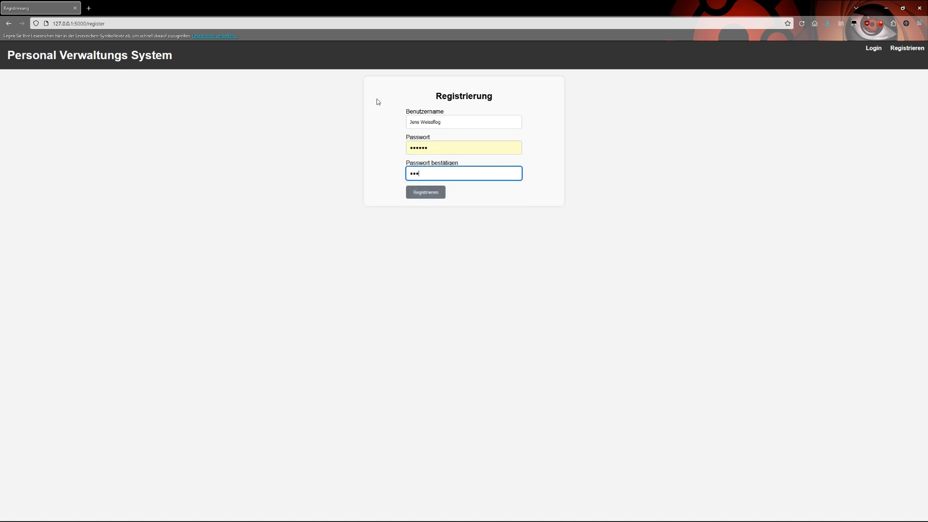
pyautogui.click(430, 196)
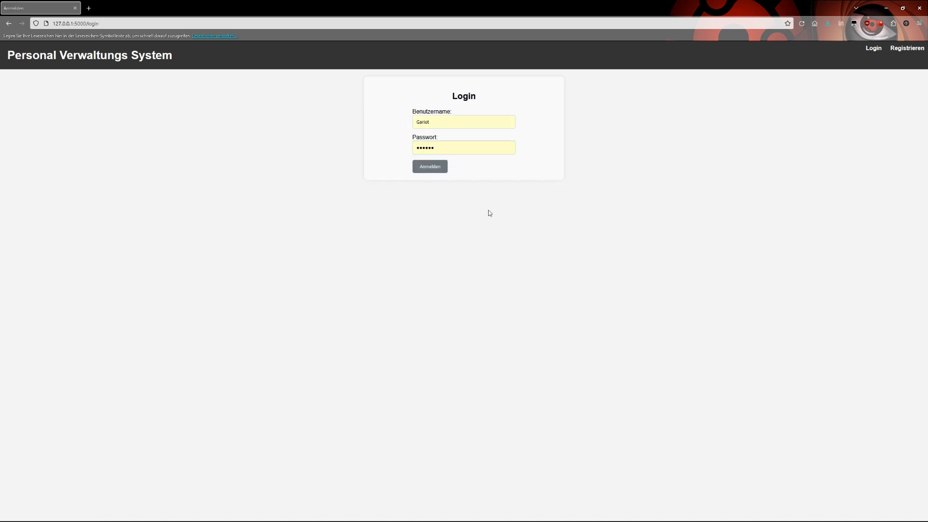
# Step: Attempt to log in with the new user's name, which is refused as not yet approved
pyautogui.moveTo(455, 123); pyautogui.dragTo(379, 122)
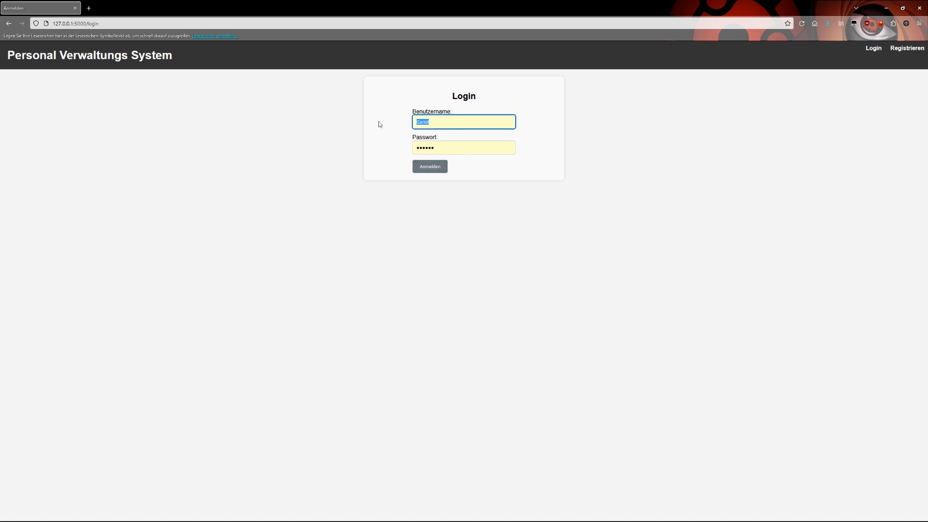
pyautogui.write('Jens Weissflog')
pyautogui.press('Return')
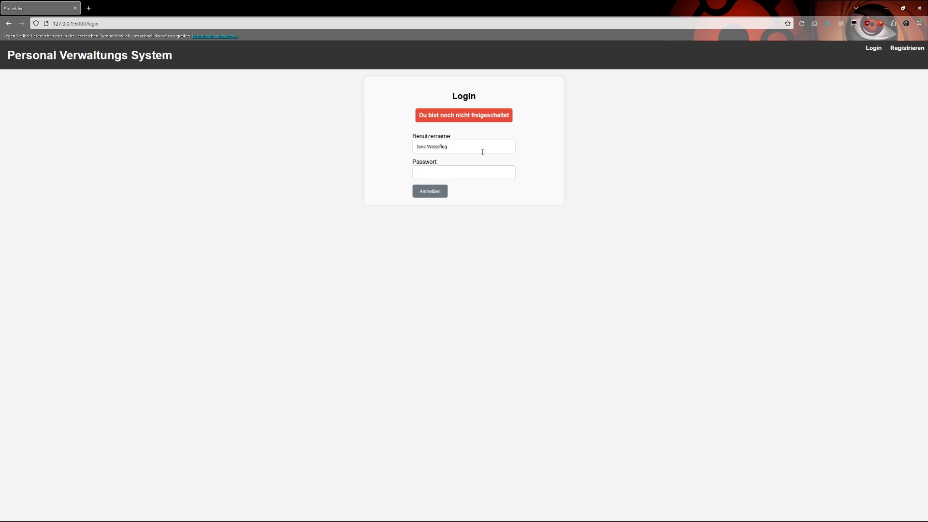
# Step: Sign back in using the saved administrator credentials
pyautogui.moveTo(483, 152); pyautogui.dragTo(378, 155)
pyautogui.click(379, 159)
pyautogui.moveTo(458, 147); pyautogui.dragTo(373, 144)
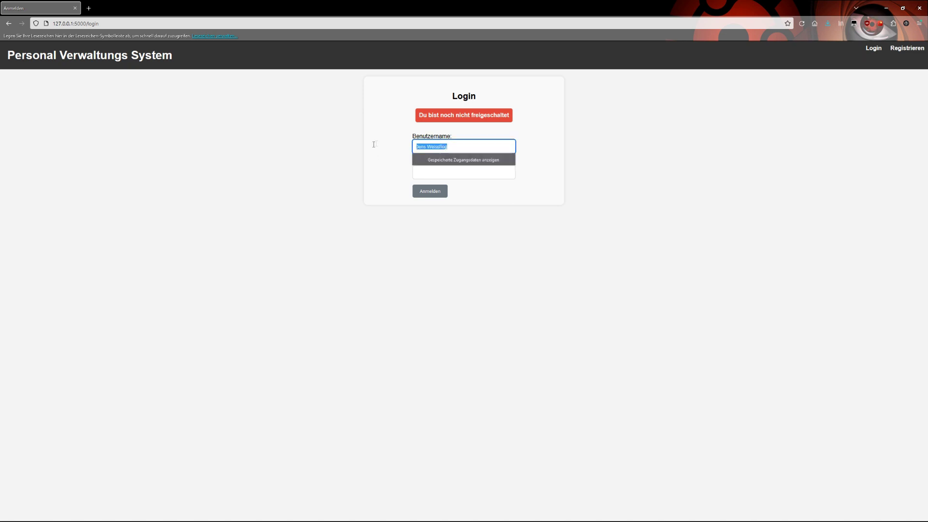
pyautogui.write('G')
pyautogui.click(429, 165)
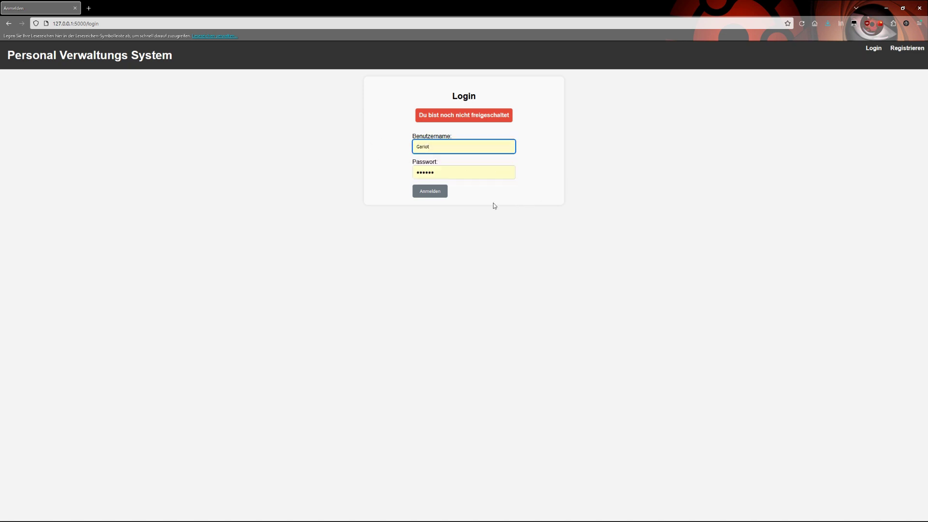
pyautogui.click(440, 193)
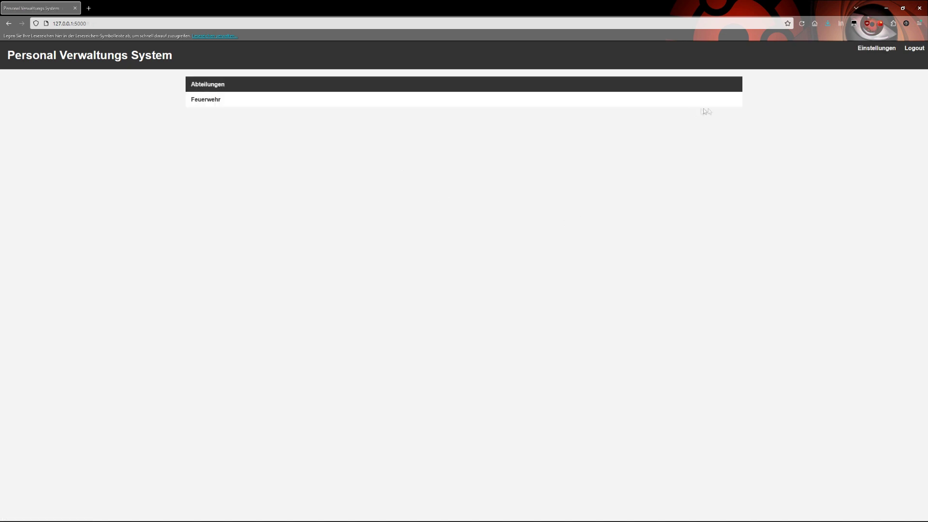
# Step: Approve the pending user in Einstellungen, add department Polizei, and return to the overview
pyautogui.click(873, 50)
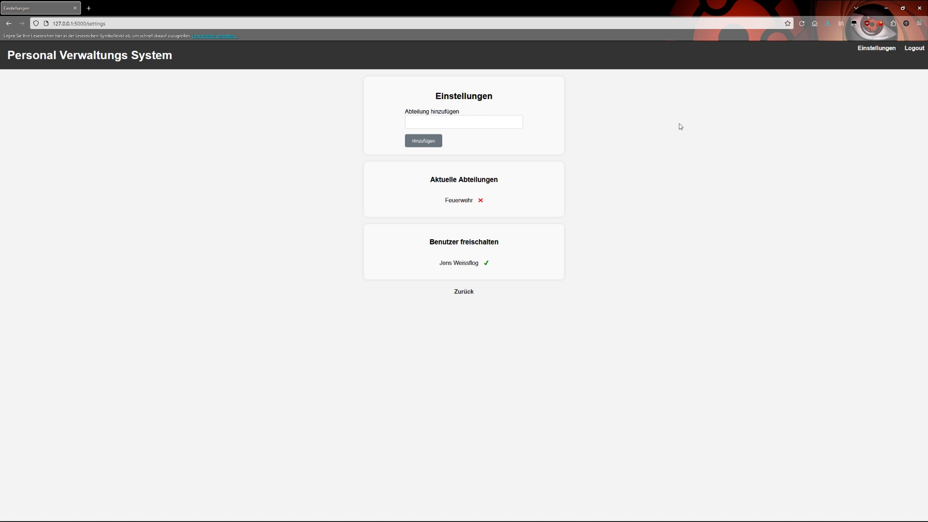
pyautogui.click(486, 263)
pyautogui.click(473, 146)
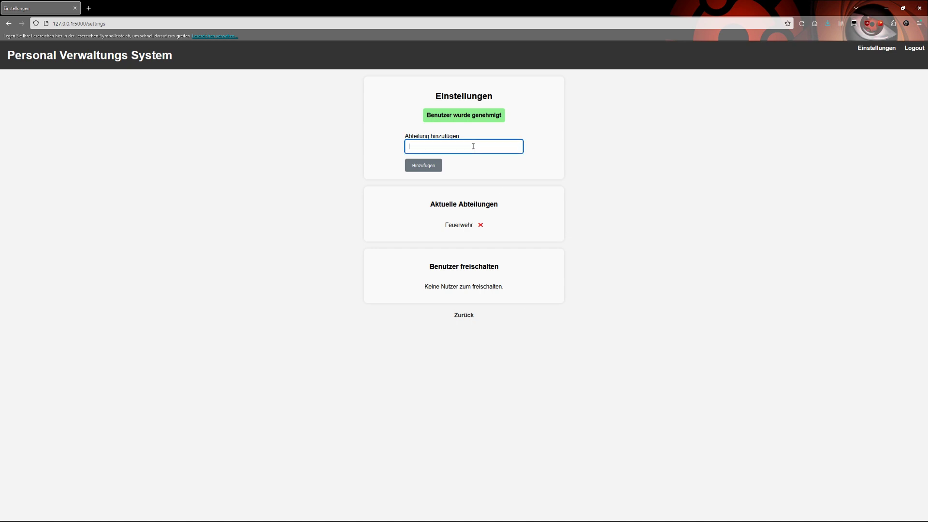
pyautogui.write('Polizei')
pyautogui.click(605, 144)
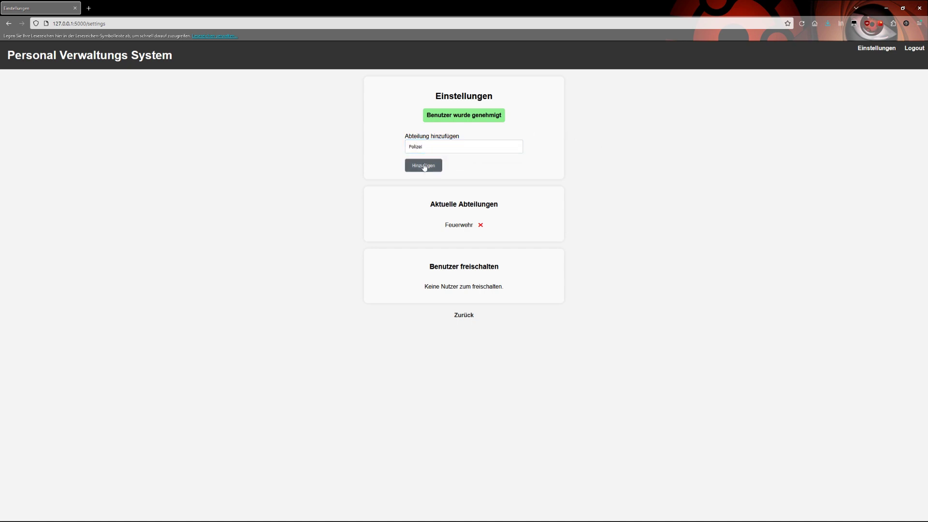
pyautogui.click(425, 166)
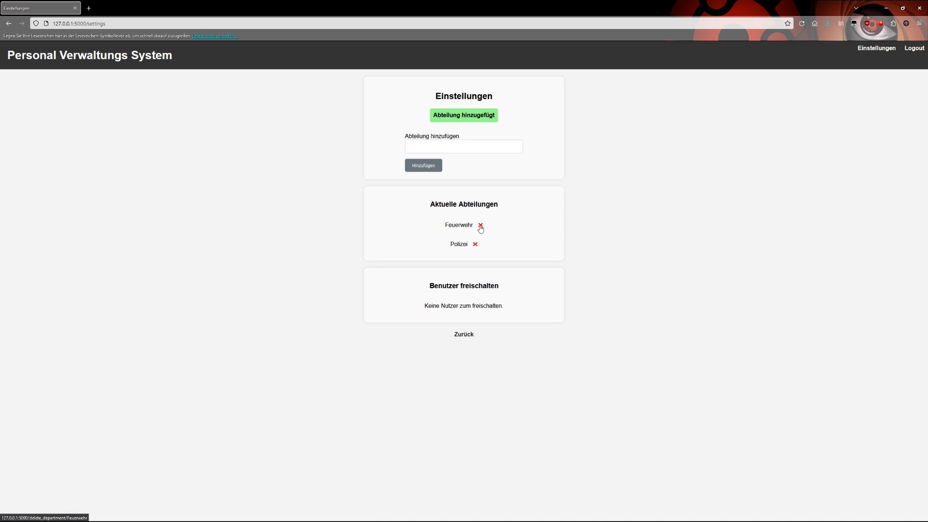
pyautogui.click(480, 225)
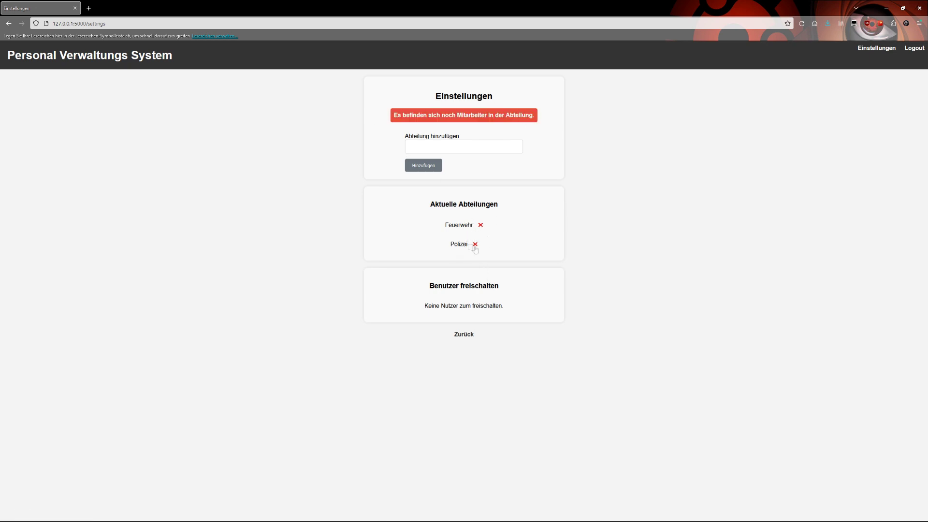
pyautogui.click(462, 335)
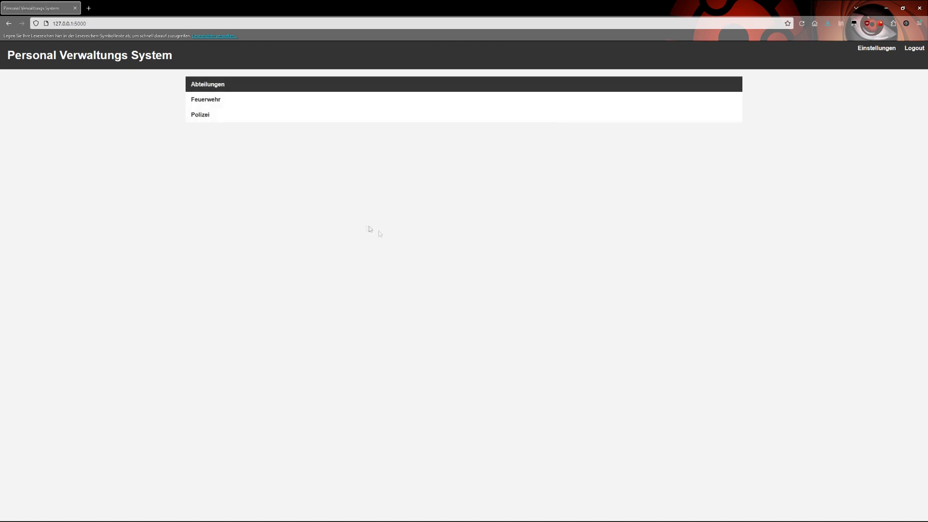
# Step: Log out of the administrator account and log in with the newly approved user's name
pyautogui.click(916, 50)
pyautogui.click(465, 121)
pyautogui.doubleClick(465, 121)
pyautogui.write('Jens ')
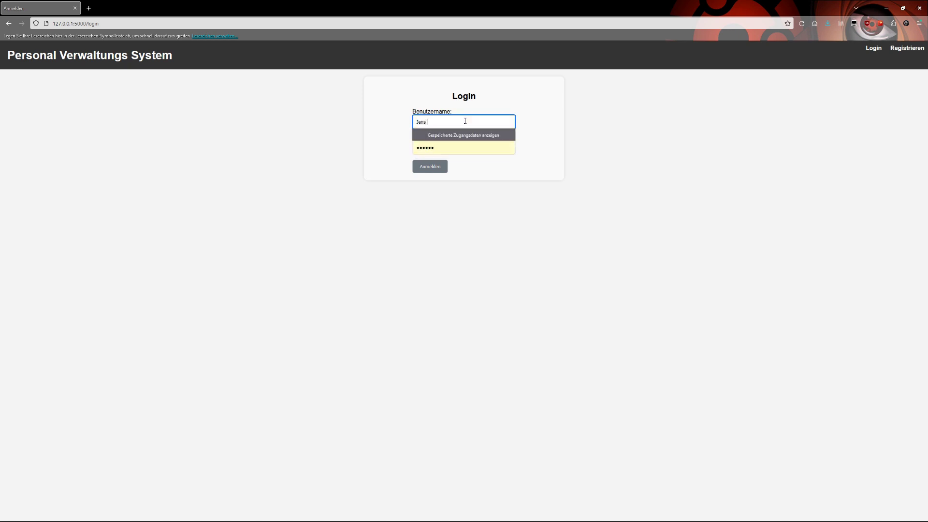
pyautogui.write('Weissflog')
pyautogui.press('Return')
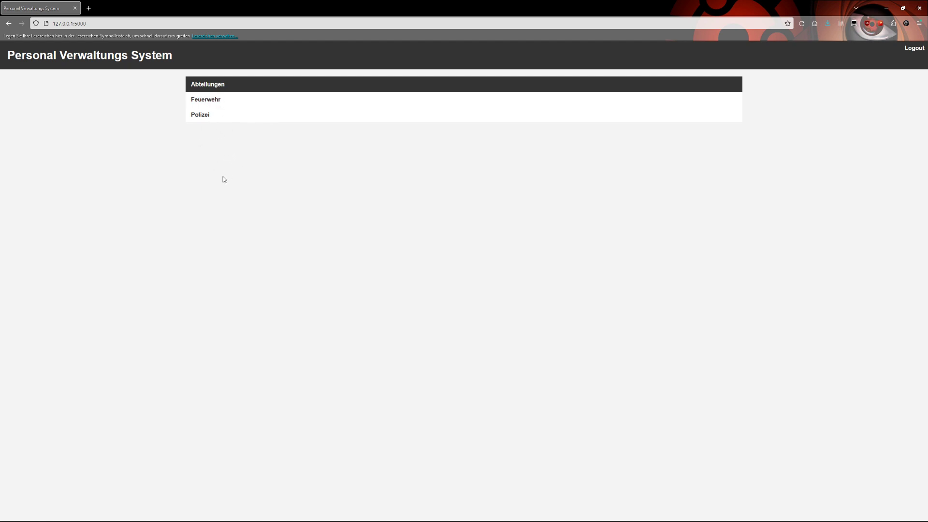
# Step: Open the Feuerwehr Brandmeisteranwärter's detail page and highlight its Discord handle line
pyautogui.click(214, 103)
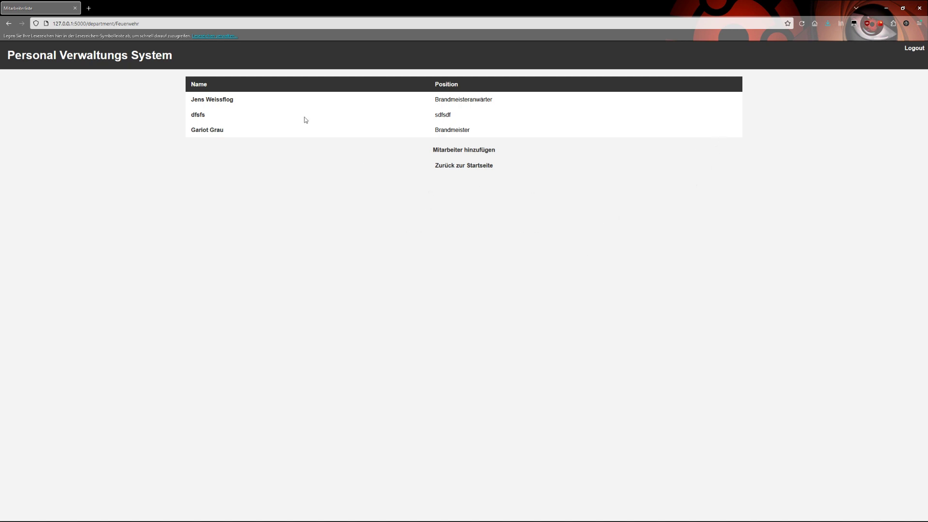
pyautogui.click(199, 100)
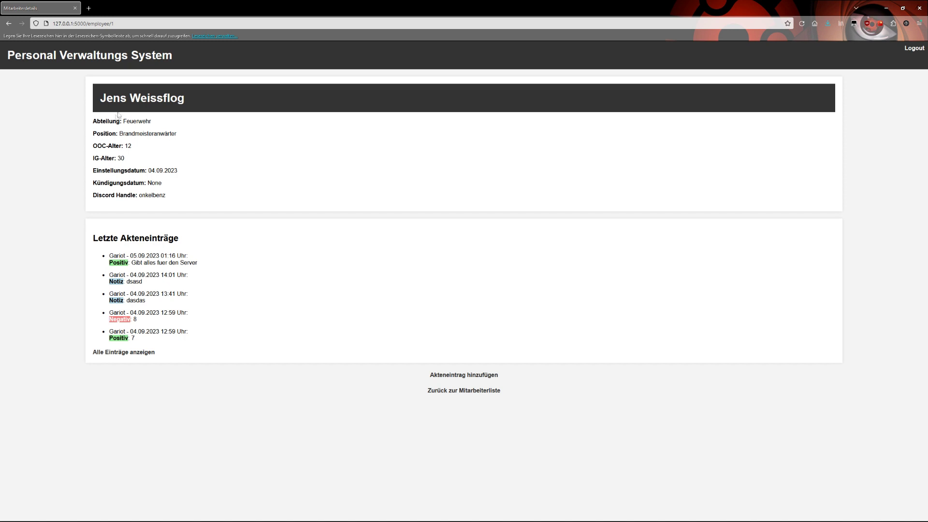
pyautogui.moveTo(172, 196); pyautogui.dragTo(95, 199)
pyautogui.click(159, 198)
pyautogui.moveTo(175, 196); pyautogui.dragTo(148, 204)
pyautogui.click(180, 195)
# Step: Highlight the Discord handle and Kündigungsdatum lines again while reviewing the profile
pyautogui.moveTo(152, 196); pyautogui.dragTo(87, 201)
pyautogui.click(199, 191)
pyautogui.moveTo(169, 198); pyautogui.dragTo(90, 198)
pyautogui.click(117, 195)
pyautogui.moveTo(131, 183); pyautogui.dragTo(91, 183)
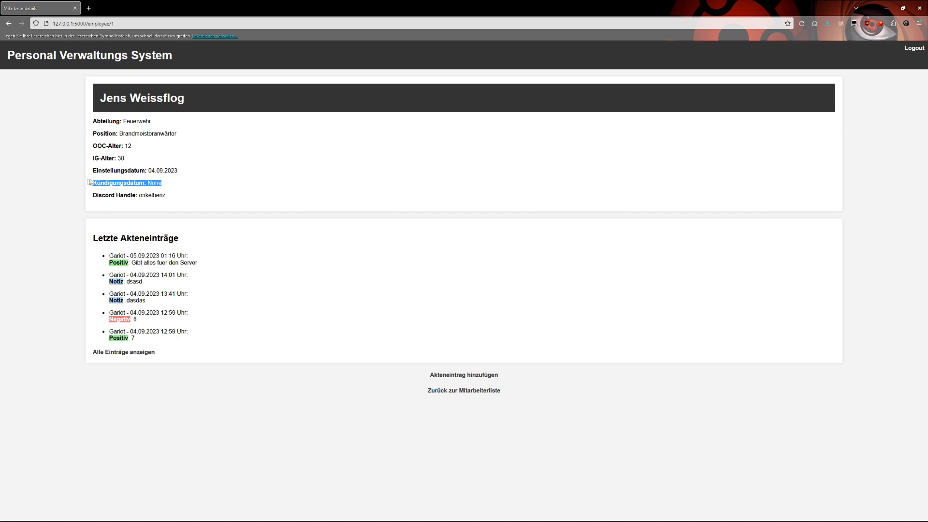
pyautogui.click(173, 182)
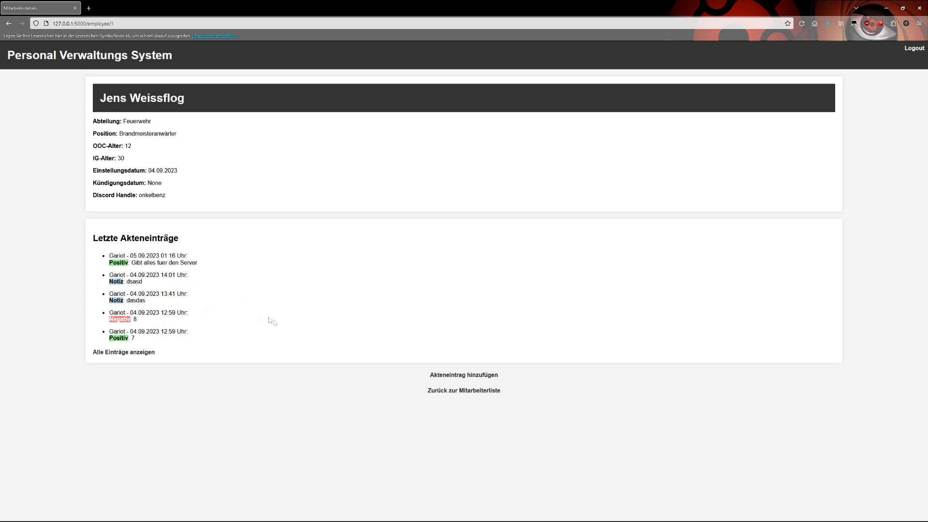
# Step: Open the add-employee form and enter name gfhjgf, position hfghfg, ages hghf/hgghg, Discord hhh
pyautogui.click(472, 392)
pyautogui.click(454, 151)
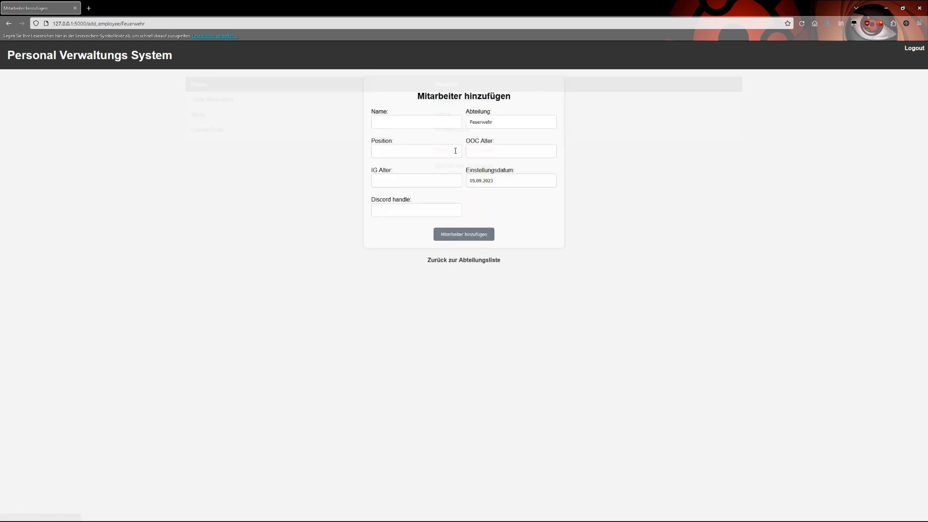
pyautogui.click(413, 122)
pyautogui.write('gfhjgf')
pyautogui.click(392, 151)
pyautogui.write('hfghfg')
pyautogui.click(511, 153)
pyautogui.write('hghf')
pyautogui.click(416, 180)
pyautogui.write('hgghg')
pyautogui.click(398, 206)
pyautogui.write('hhh')
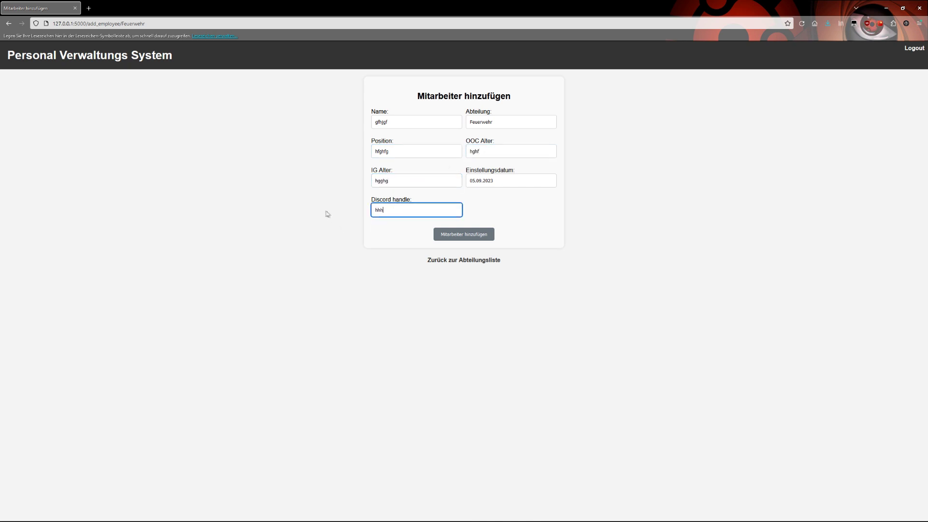
# Step: Keep Abteilung Feuerwehr and the prefilled hiring date, then save the new employee
pyautogui.click(483, 126)
pyautogui.doubleClick(505, 127)
pyautogui.click(505, 126)
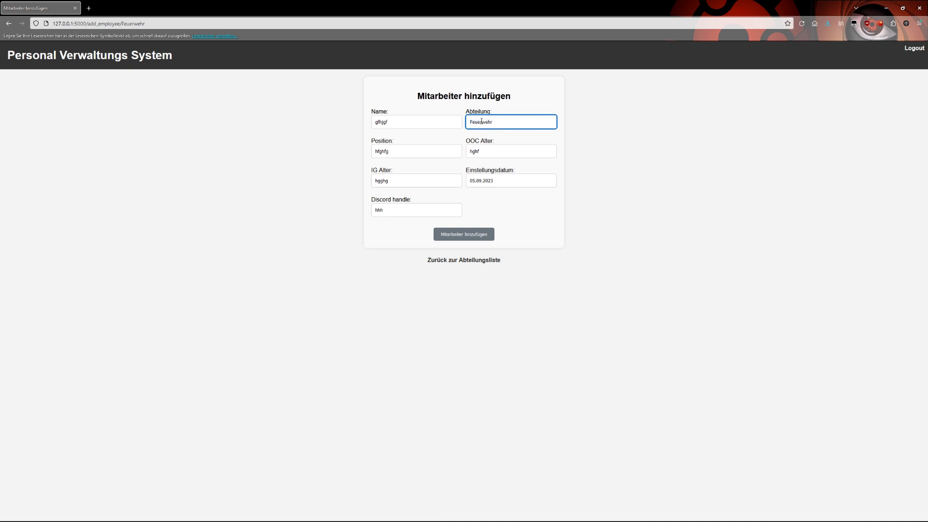
pyautogui.click(508, 181)
pyautogui.click(536, 215)
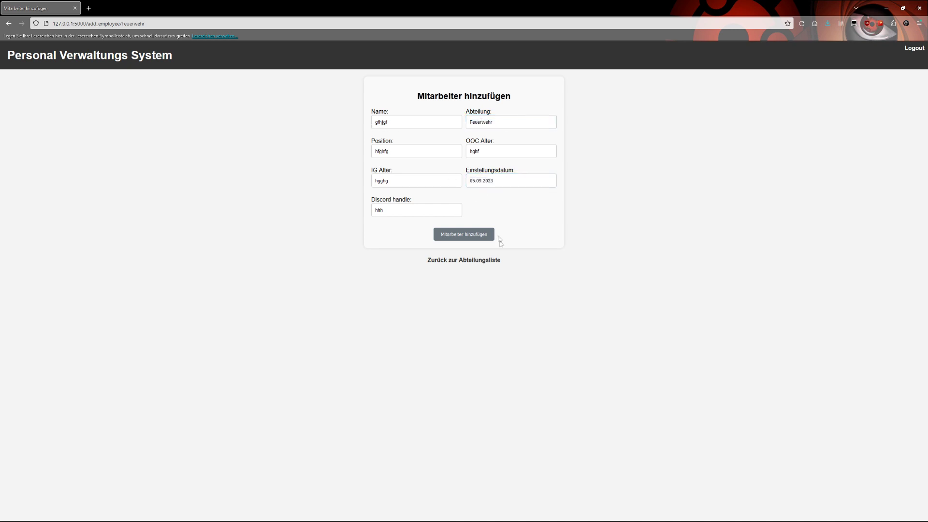
pyautogui.click(462, 238)
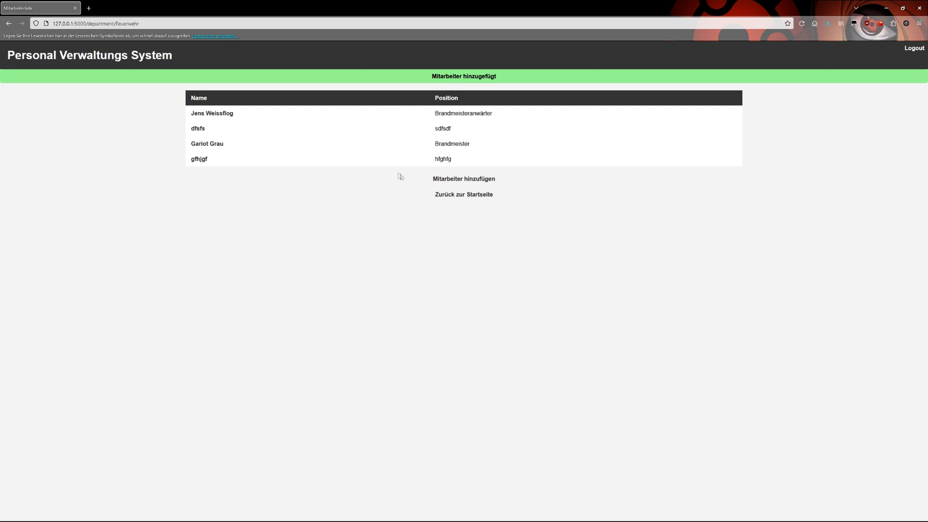
# Step: Open the Brandmeister's record and start a new Akteneintrag form
pyautogui.click(210, 146)
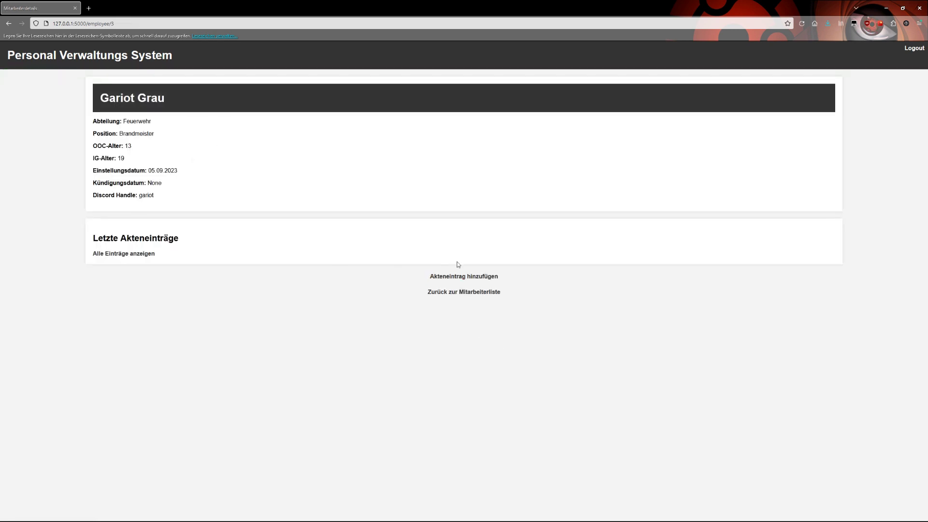
pyautogui.click(440, 277)
pyautogui.click(261, 98)
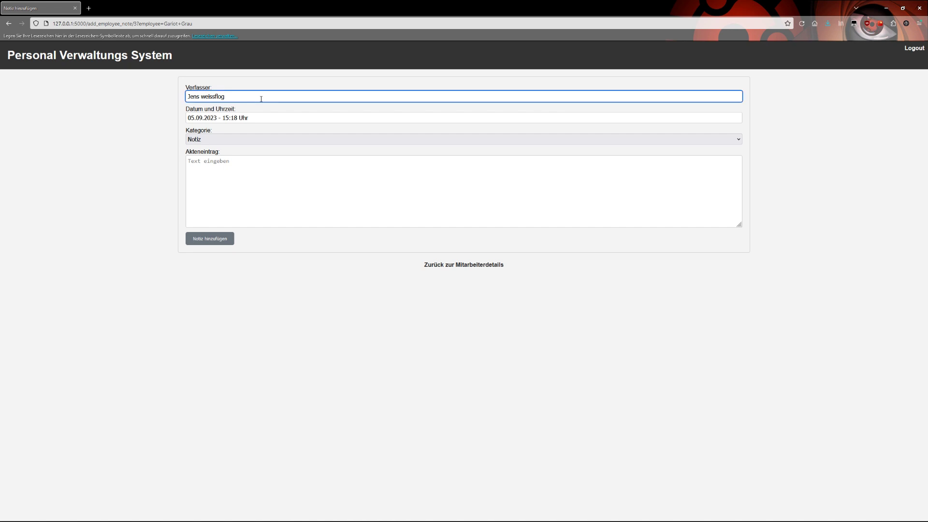
pyautogui.click(163, 94)
pyautogui.click(218, 122)
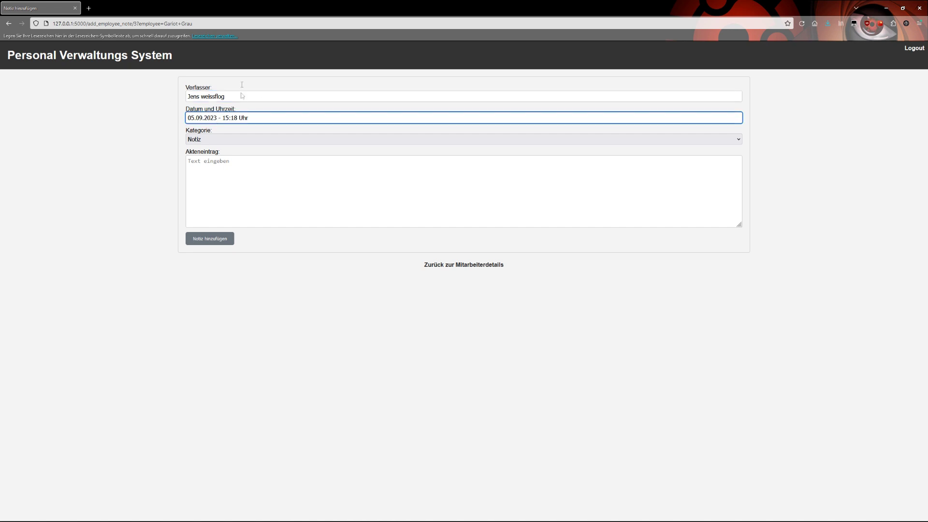
pyautogui.click(244, 167)
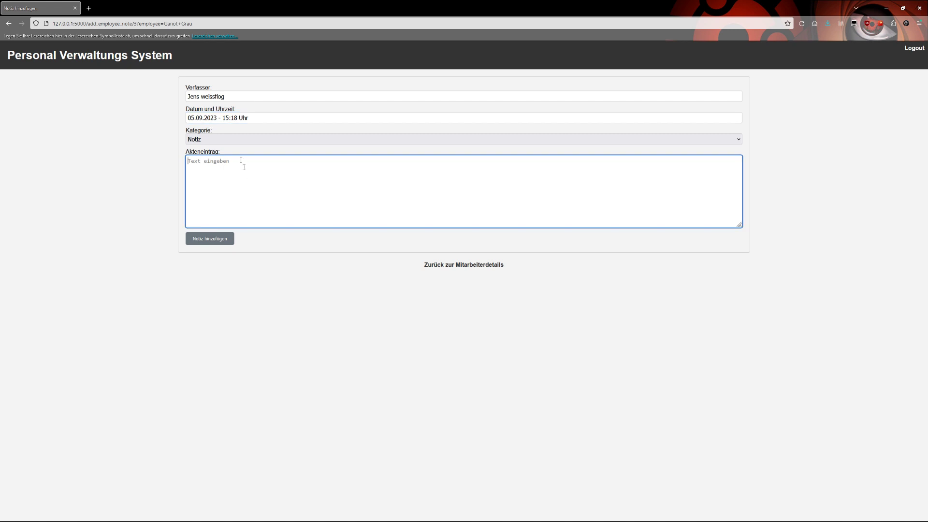
# Step: Set Kategorie to Negativ, enter 'Irgendwas', and save the file entry
pyautogui.click(245, 139)
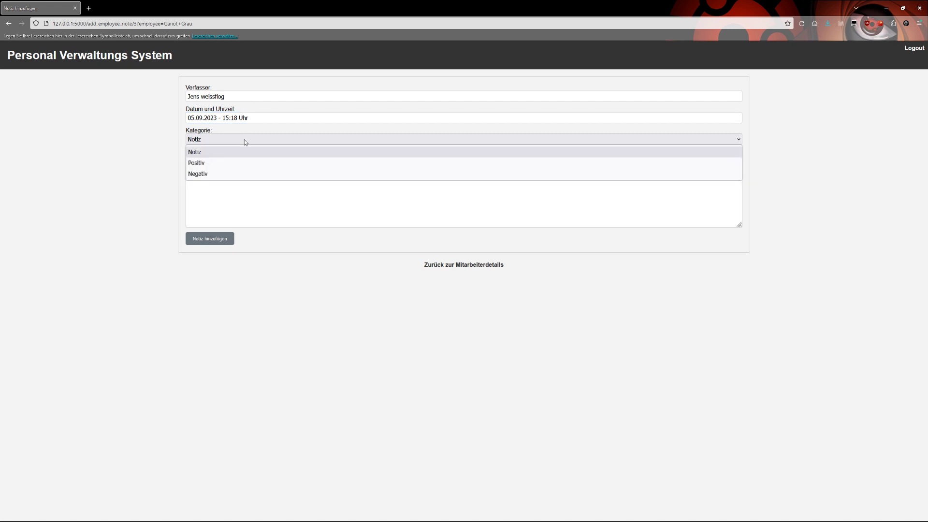
pyautogui.click(218, 163)
pyautogui.click(211, 140)
pyautogui.click(211, 174)
pyautogui.click(226, 178)
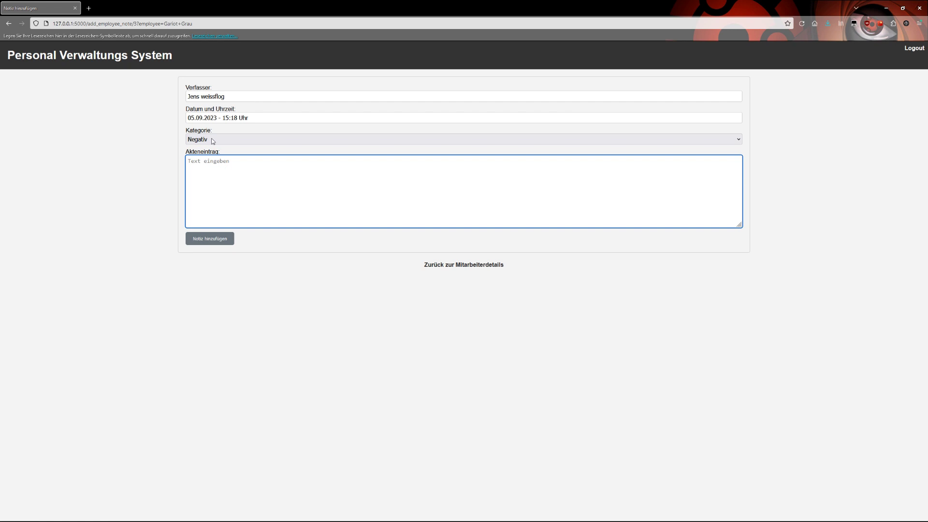
pyautogui.write('Irgendwas')
pyautogui.click(221, 246)
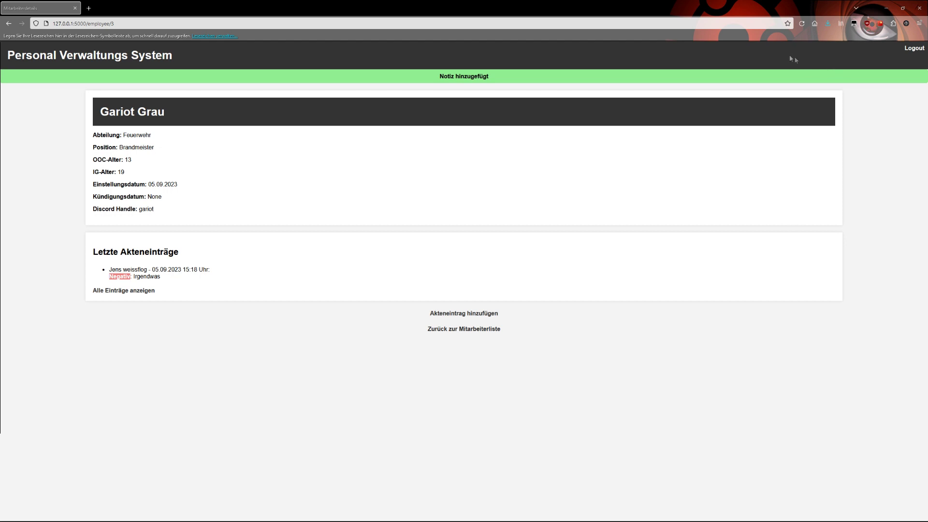
# Step: Reload, view all of the Brandmeisteranwärter's file entries, then go back to the start page
pyautogui.click(801, 23)
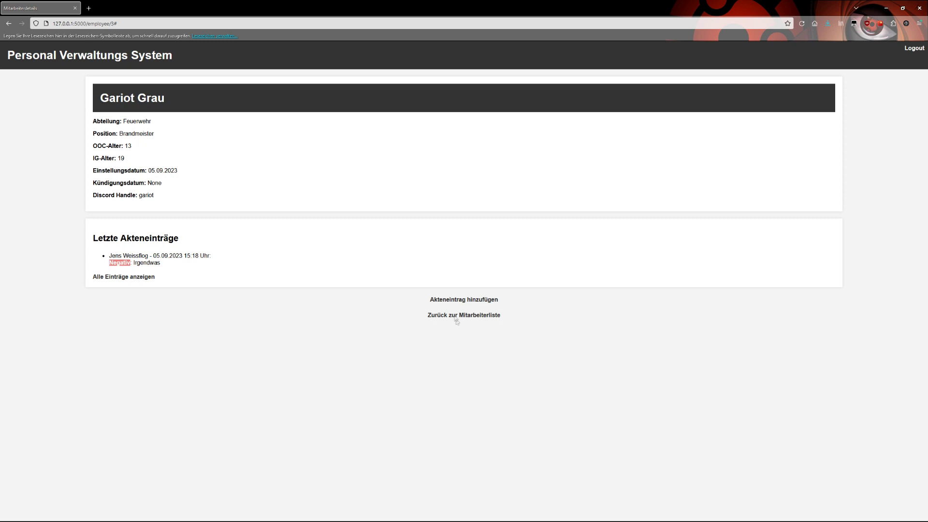
pyautogui.click(435, 318)
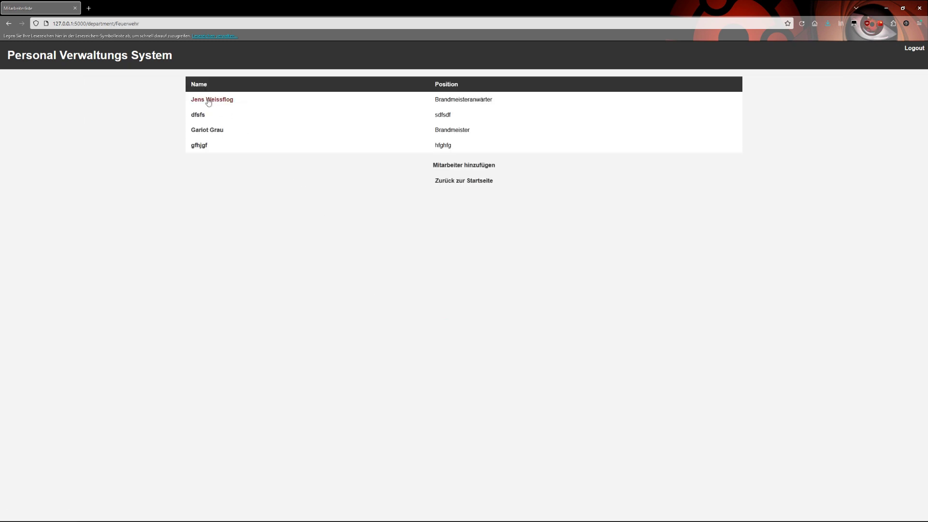
pyautogui.click(223, 100)
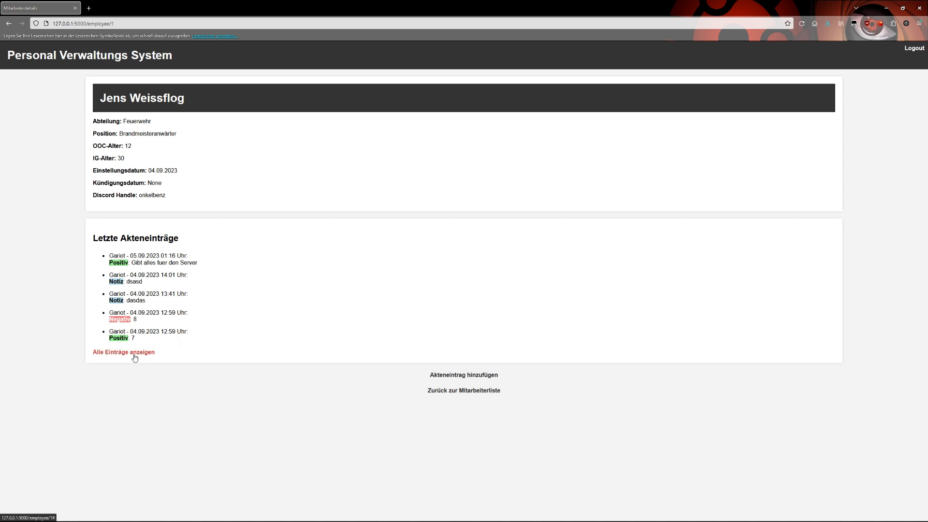
pyautogui.click(134, 356)
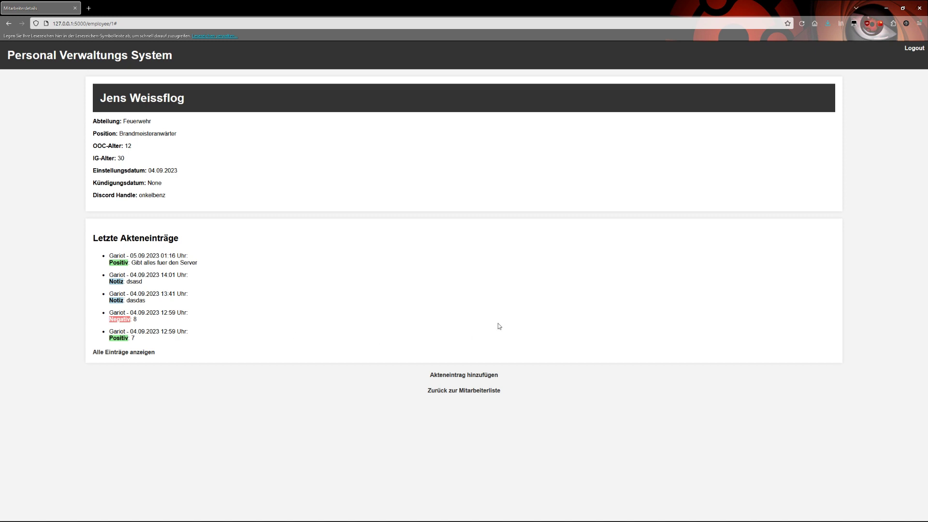
pyautogui.click(467, 390)
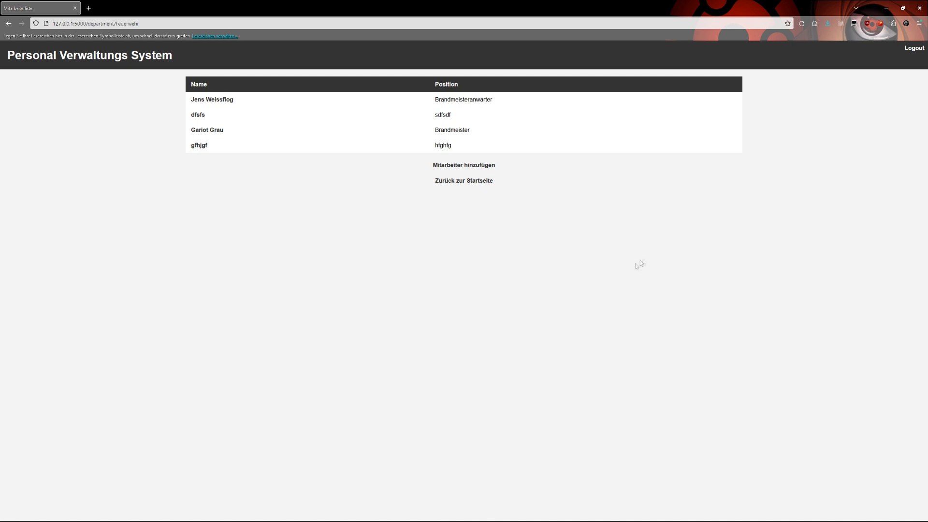
pyautogui.click(472, 181)
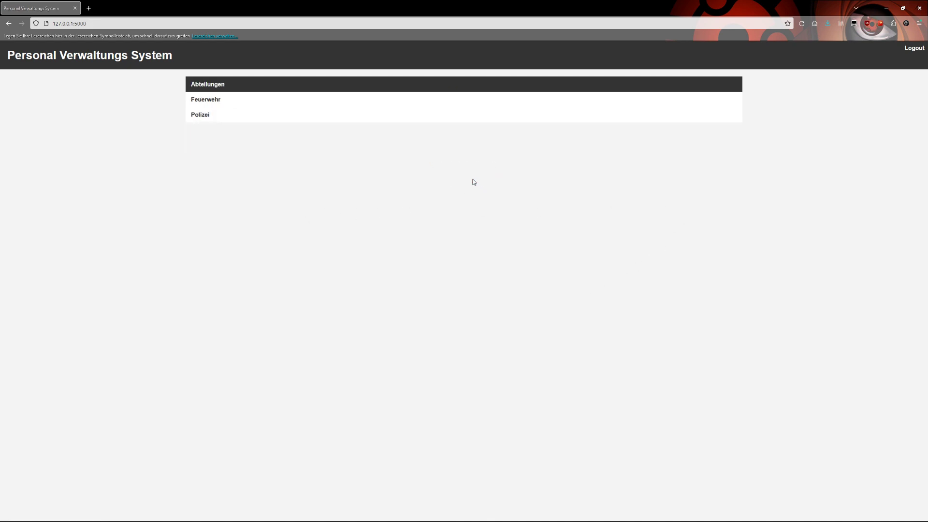